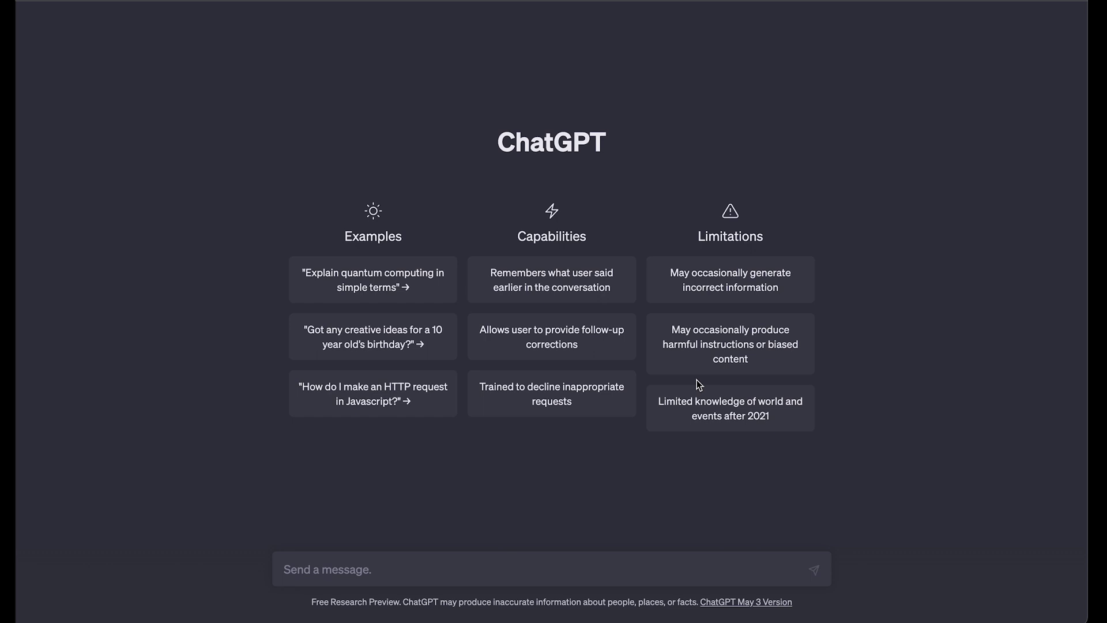
pyautogui.write('Write')
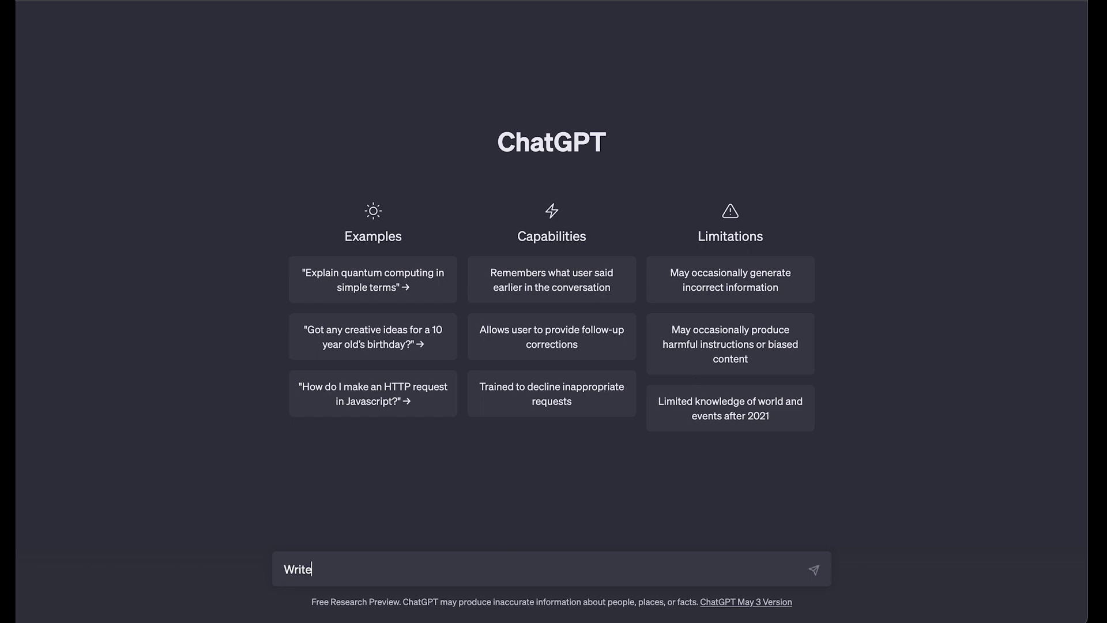
pyautogui.write(' a recommendation letter for a sch')
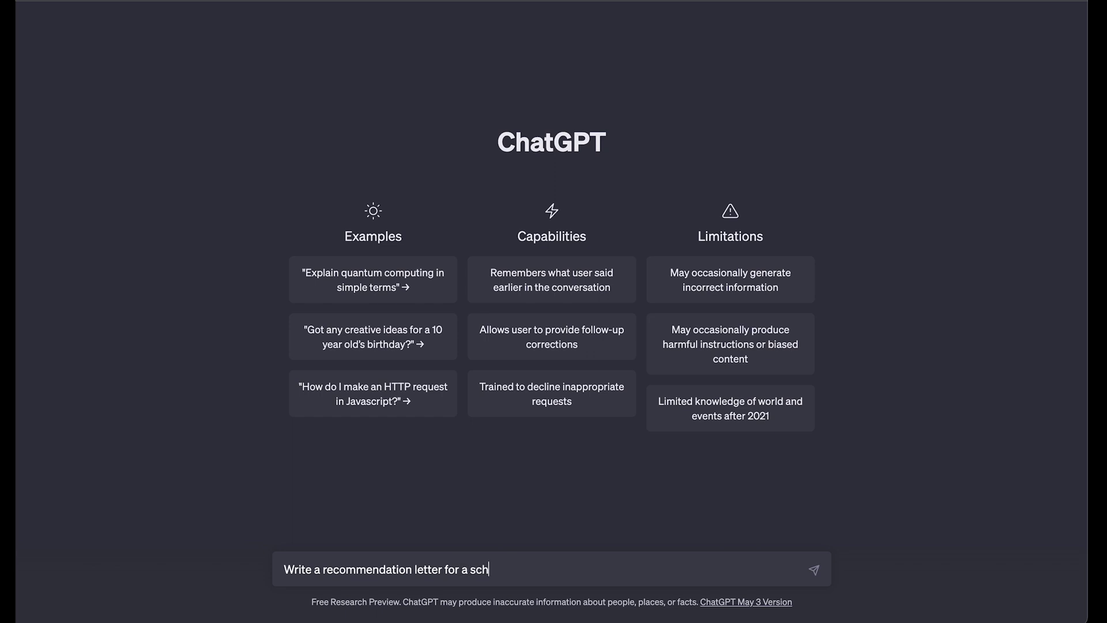
pyautogui.write('olarship to college fo')
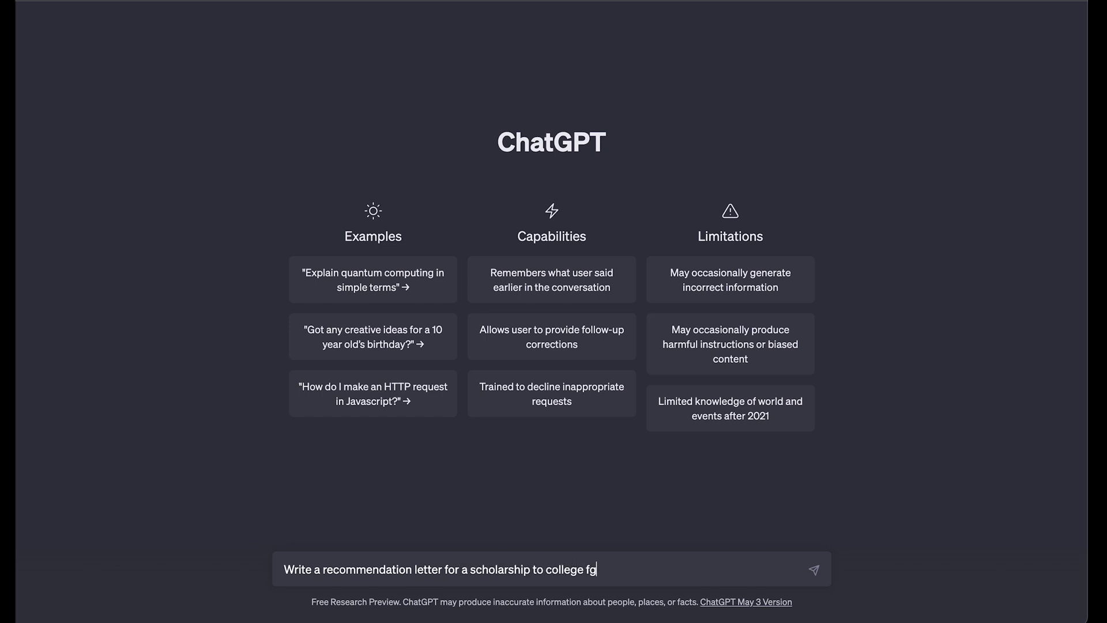
pyautogui.write('r a student who reads alot a')
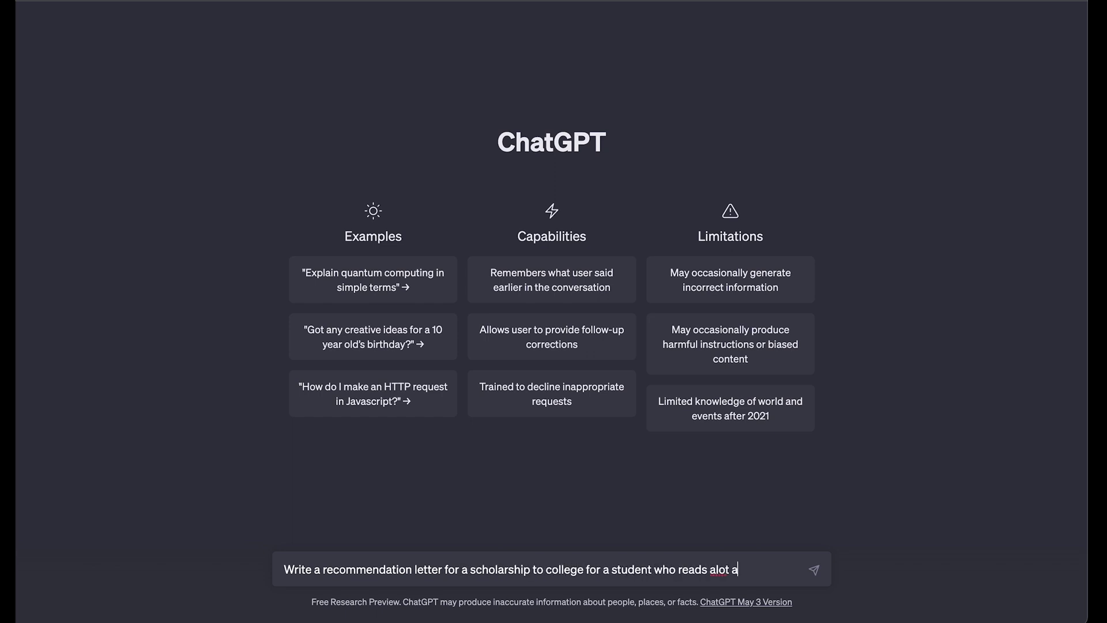
# Fix a typo and send the prompt for a medicine student's scholarship recommendation letter
pyautogui.press('BackSpace')
pyautogui.press('BackSpace')
pyautogui.press('BackSpace')
pyautogui.press('BackSpace')
pyautogui.press('BackSpace')
pyautogui.write(' lot and wants to study m')
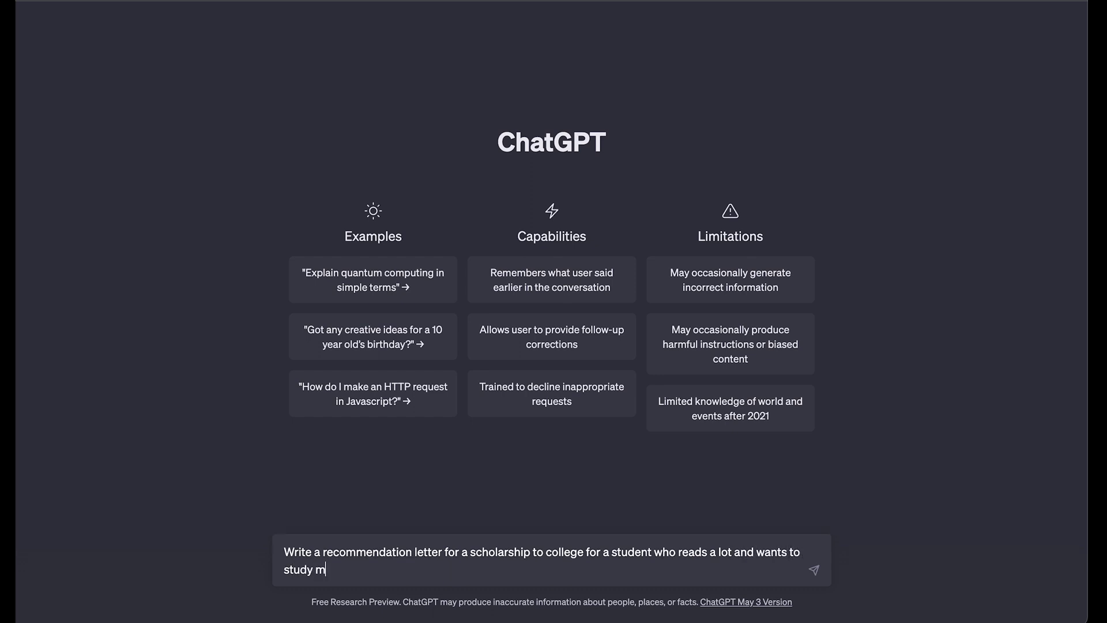
pyautogui.write('edicine')
pyautogui.press('Return')
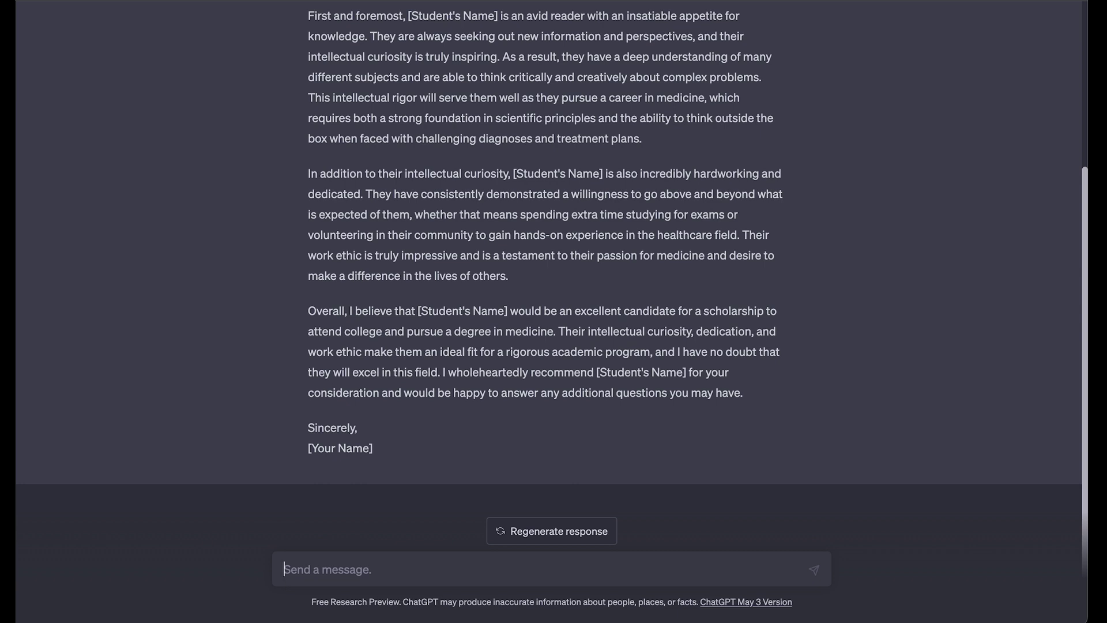
pyautogui.write('Write a recommendation let')
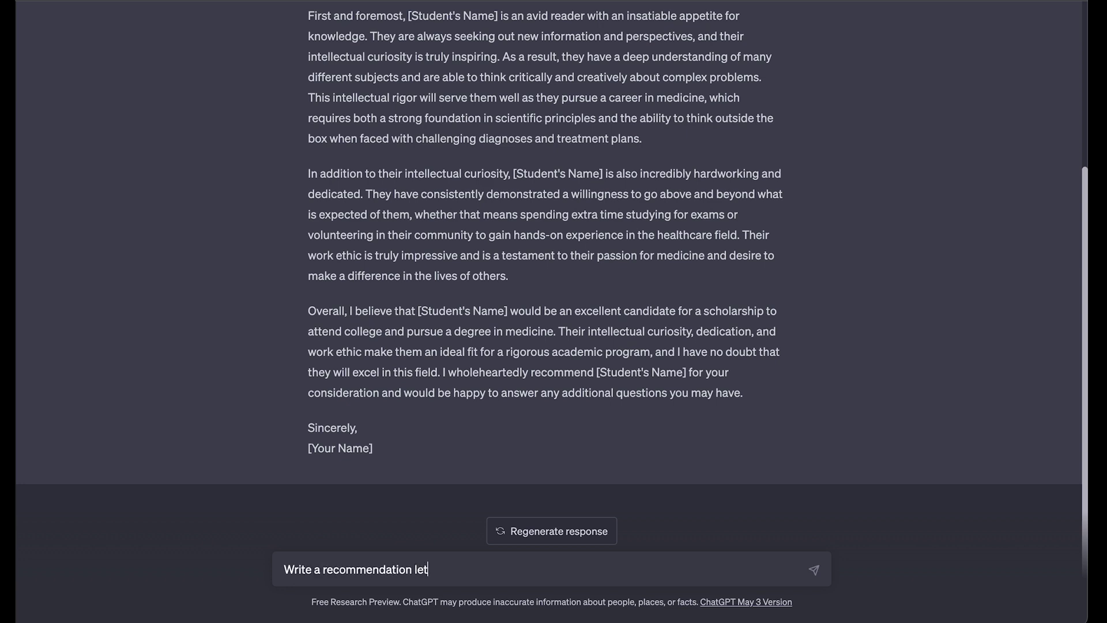
pyautogui.write('ter for a job candidate ')
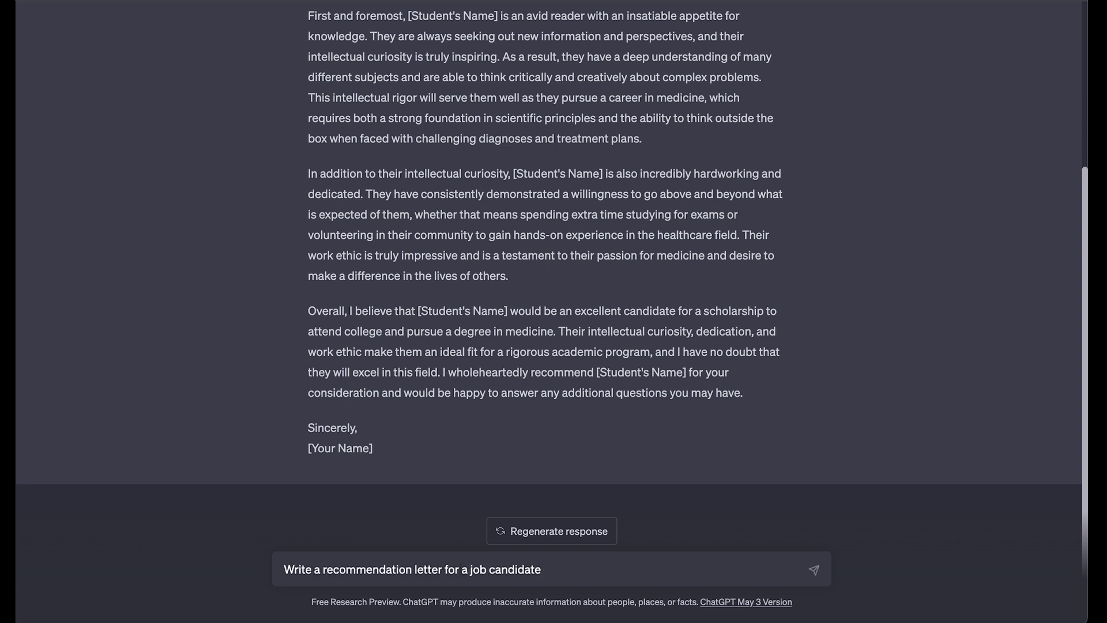
pyautogui.write('applying for a job at Amazon')
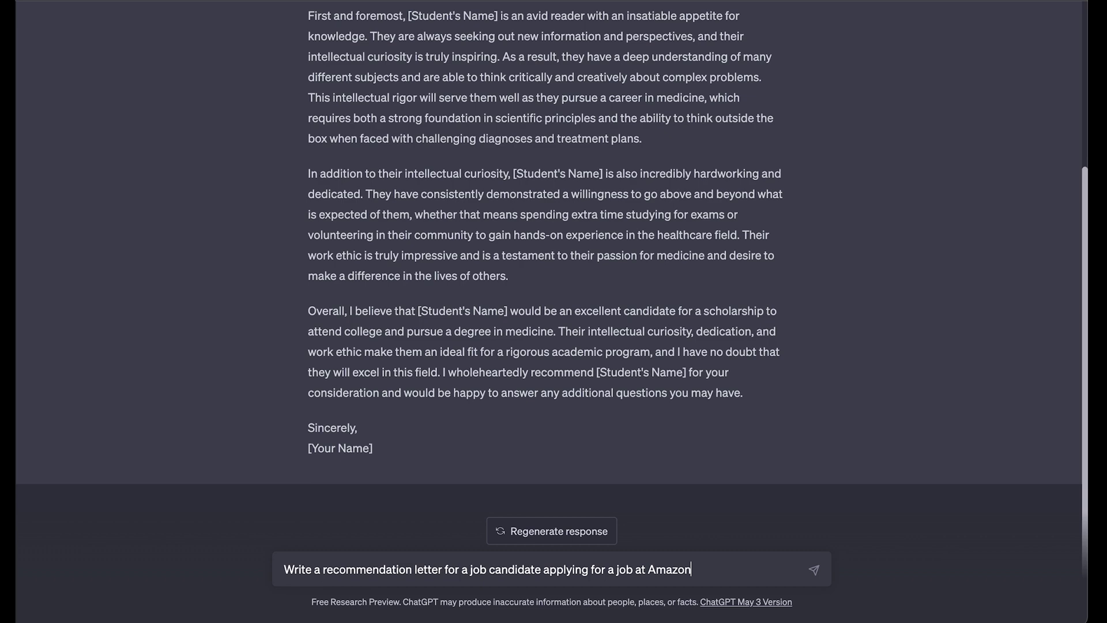
pyautogui.write(' dealing with logistic')
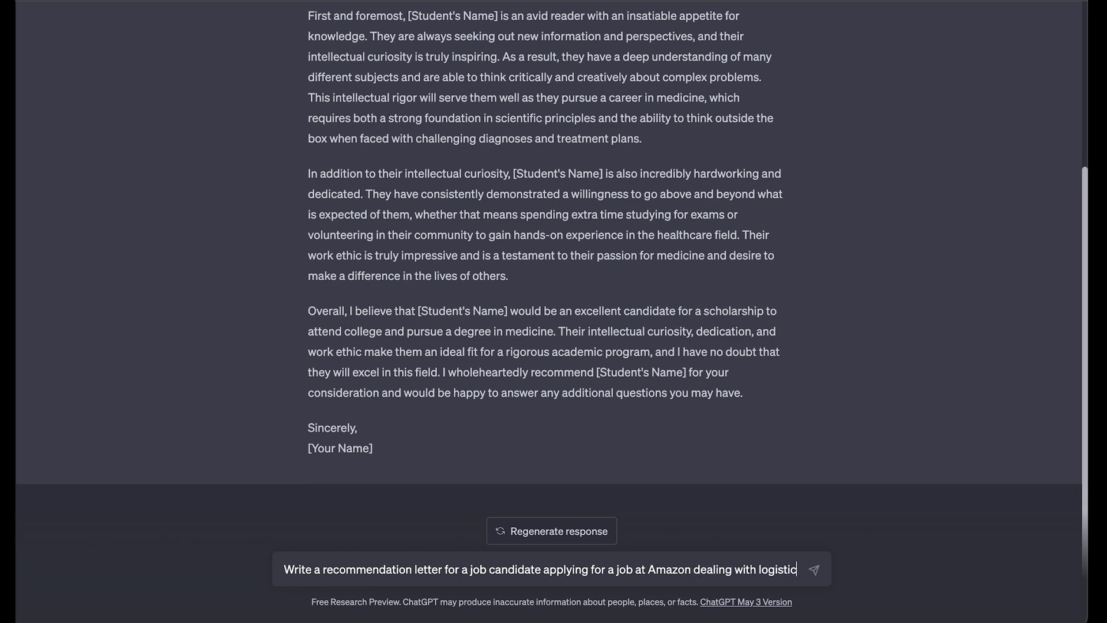
pyautogui.write('s, route planning and coding')
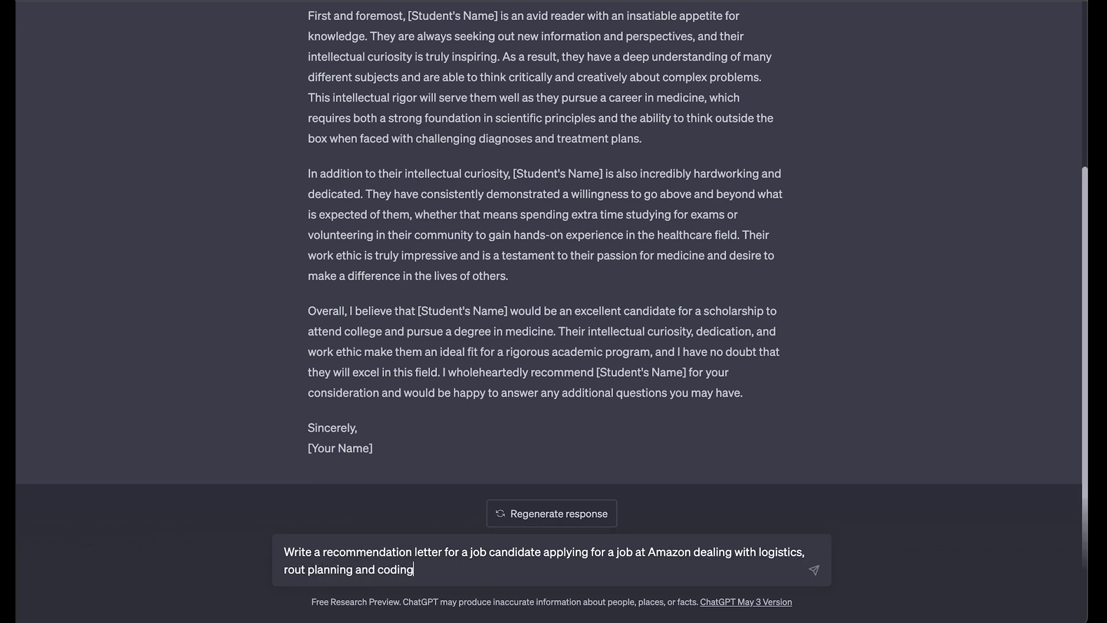
# Send the prompt for an Amazon logistics, route-planning and coding job recommendation letter
pyautogui.press('Return')
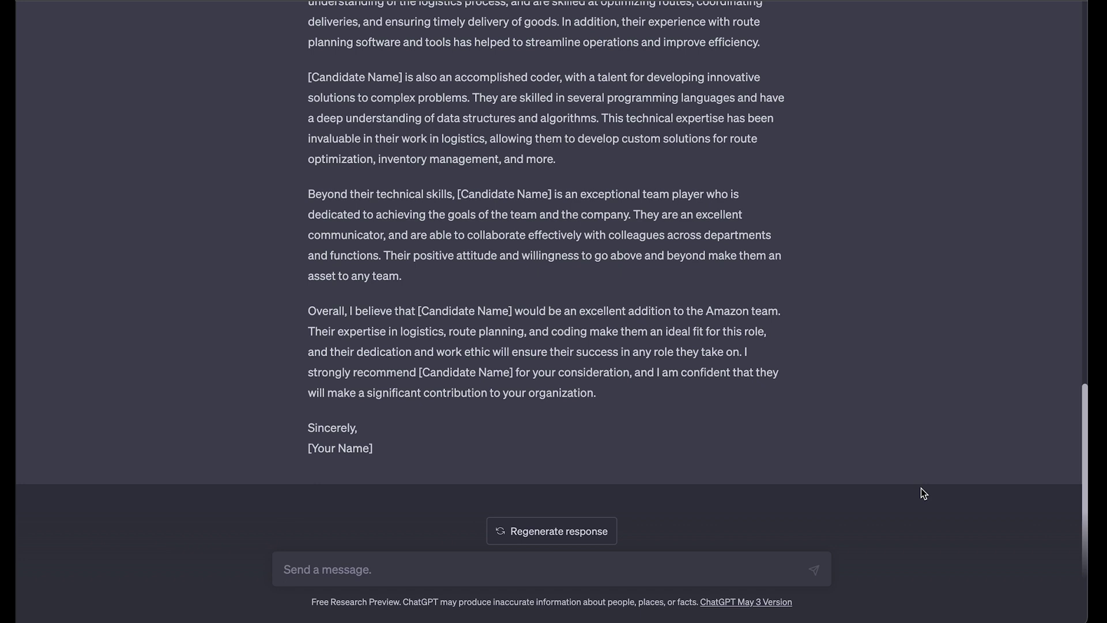
pyautogui.write('Write a recommendationletter')
# Correct typos and send the sociology assistant professor recommendation prompt for a research institution
pyautogui.press('BackSpace')
pyautogui.press('BackSpace')
pyautogui.press('BackSpace')
pyautogui.write('le')
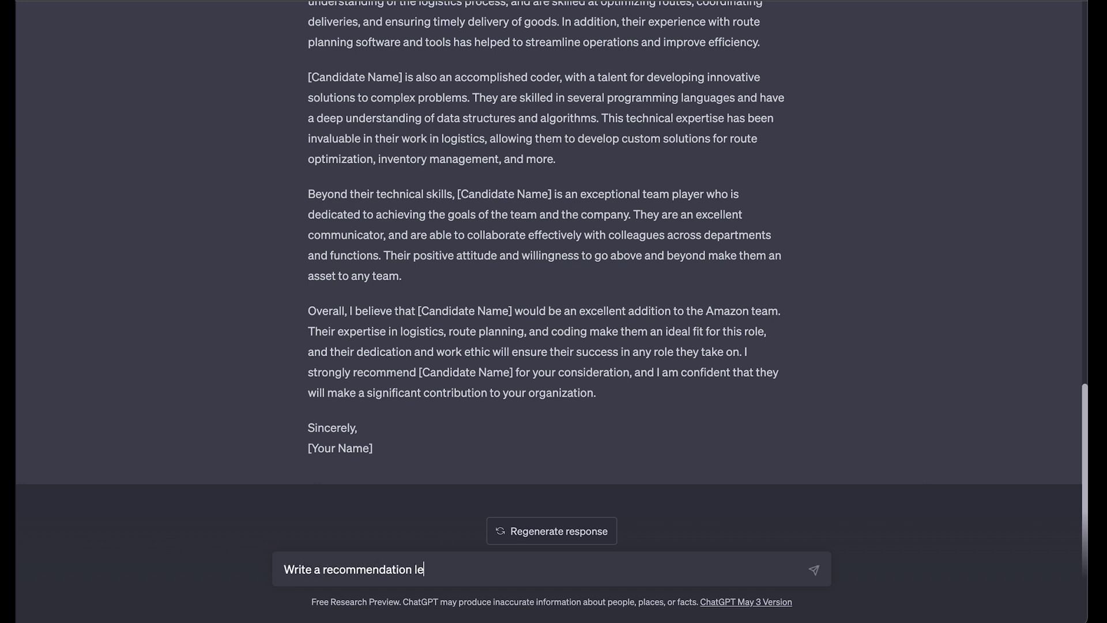
pyautogui.write('tter for a')
pyautogui.write(' job seeker applying ')
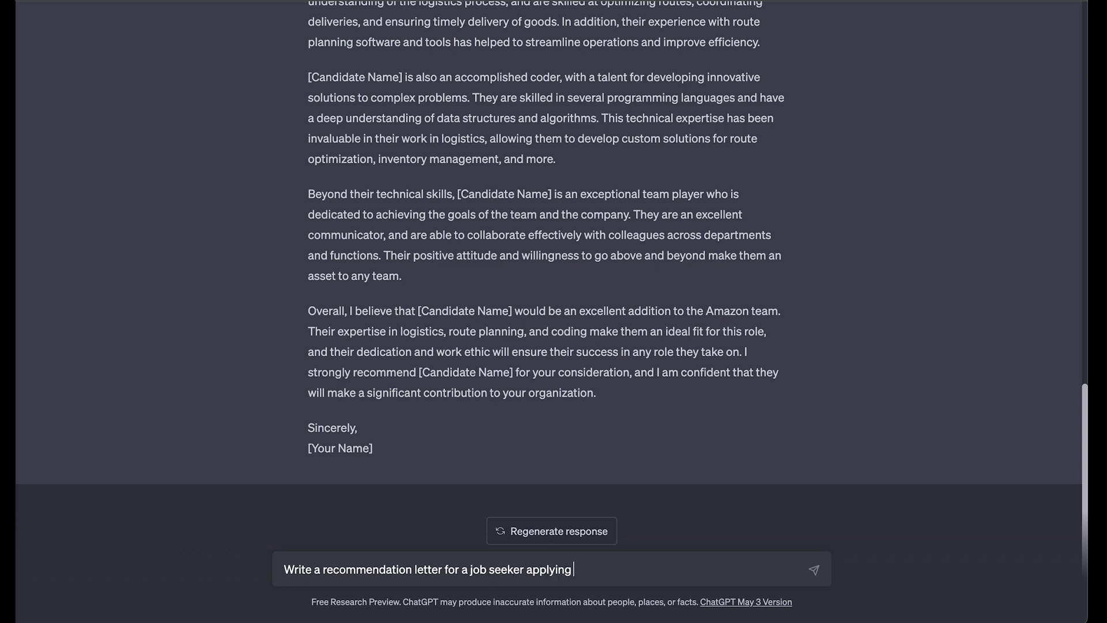
pyautogui.write('for an assistant p')
pyautogui.press('BackSpace')
pyautogui.press('BackSpace')
pyautogui.press('BackSpace')
pyautogui.write('nt professor')
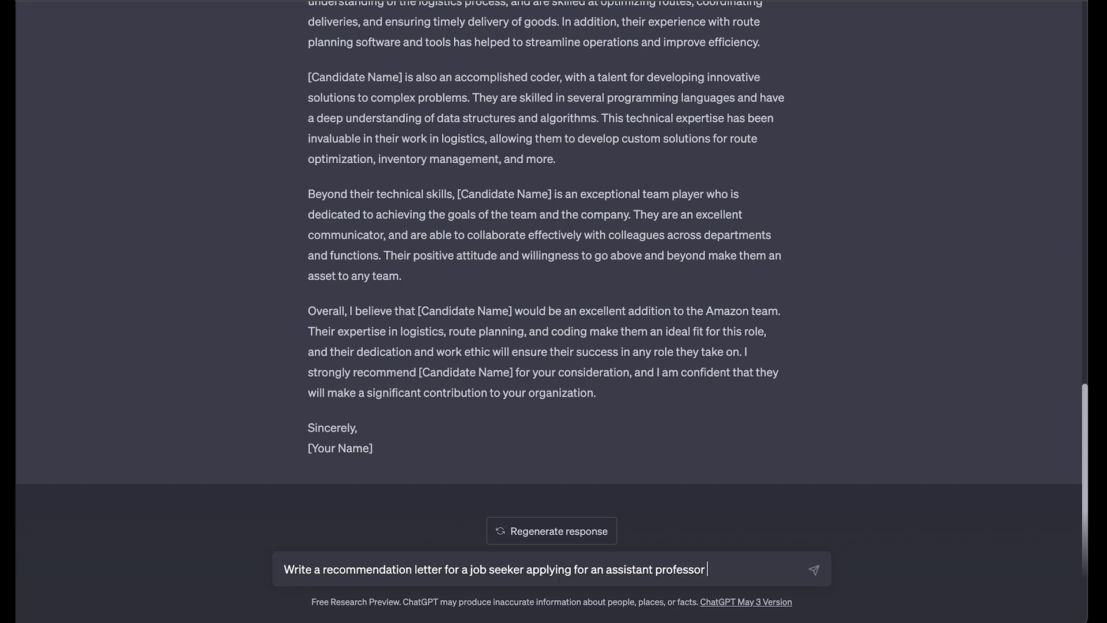
pyautogui.write(' job a a large research institu')
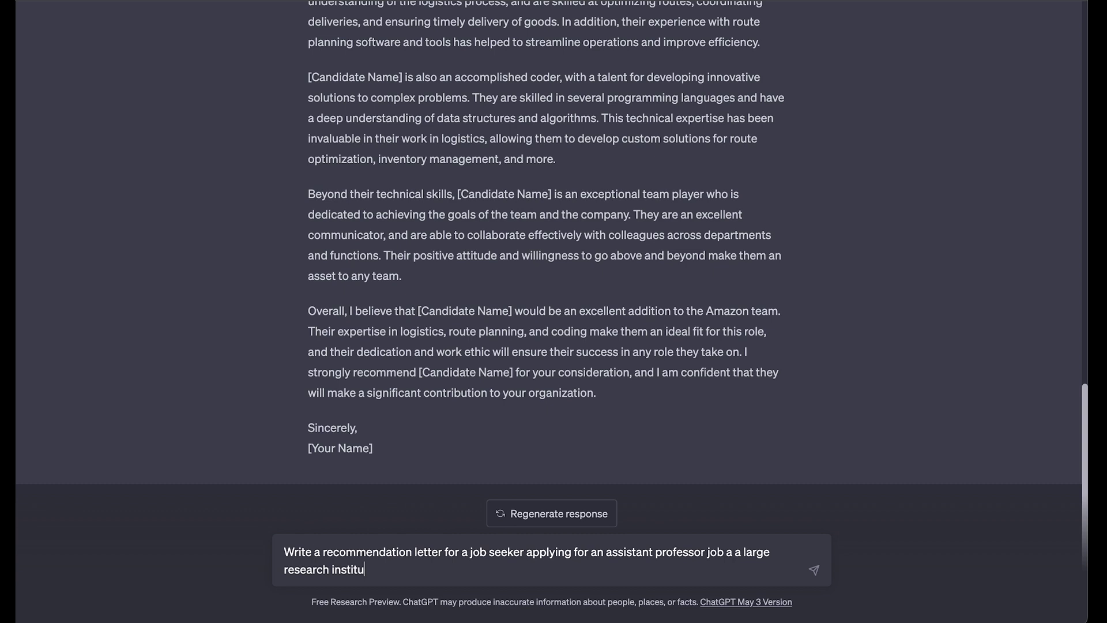
pyautogui.write('tion for a job teachin')
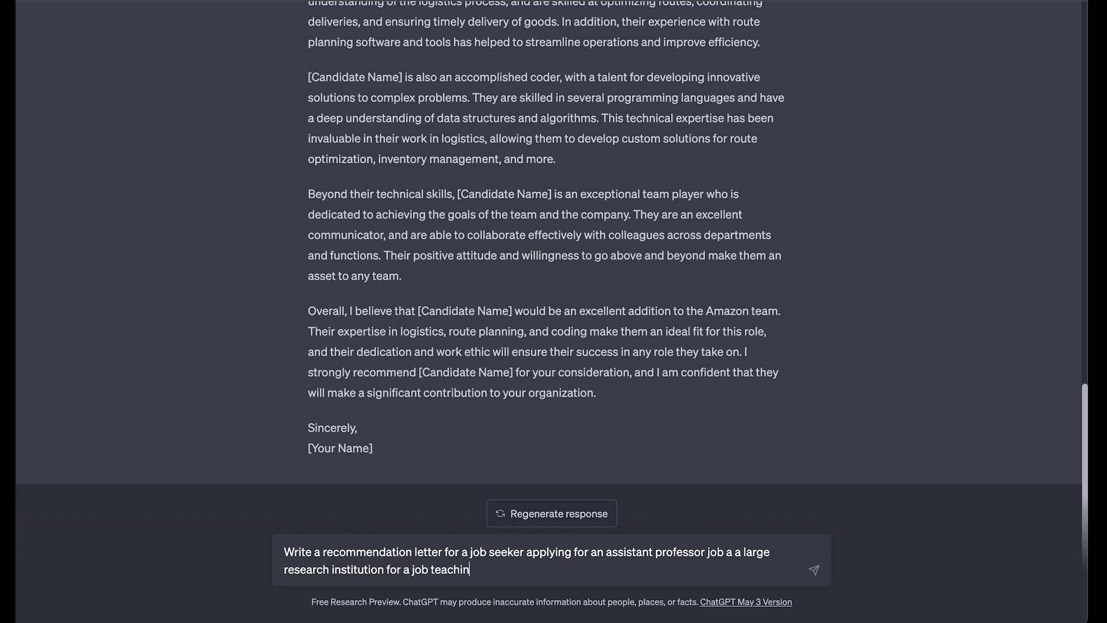
pyautogui.write('g sociology')
pyautogui.press('Return')
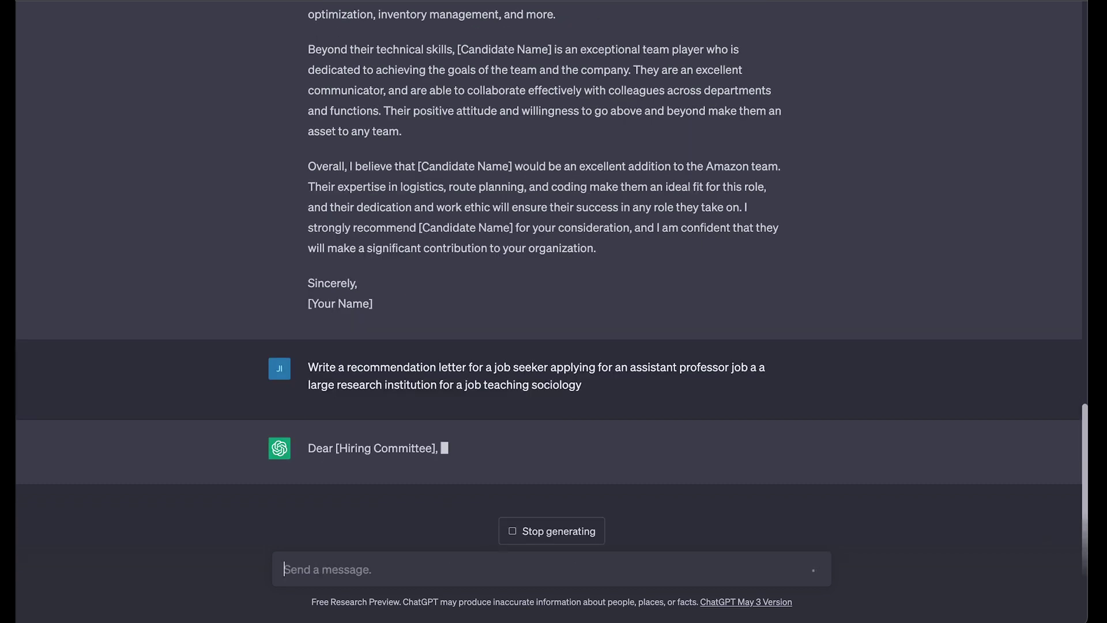